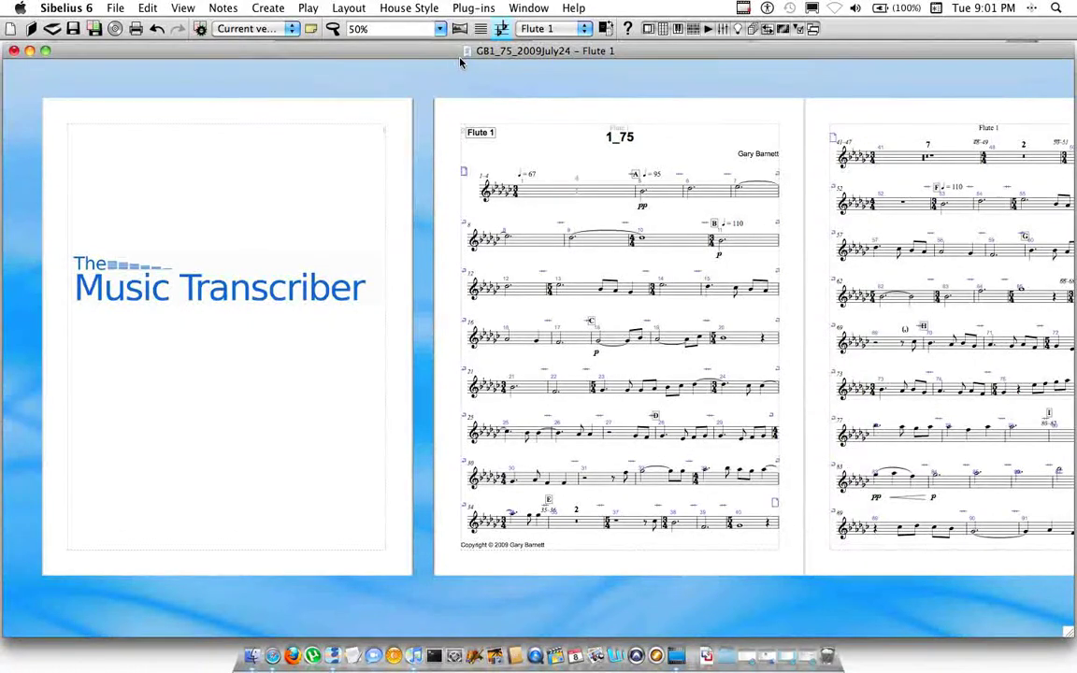
Pan across the Flute 1 part until pages 2–4 are shown side by side, including the short last page
drag(604, 108, 408, 110)
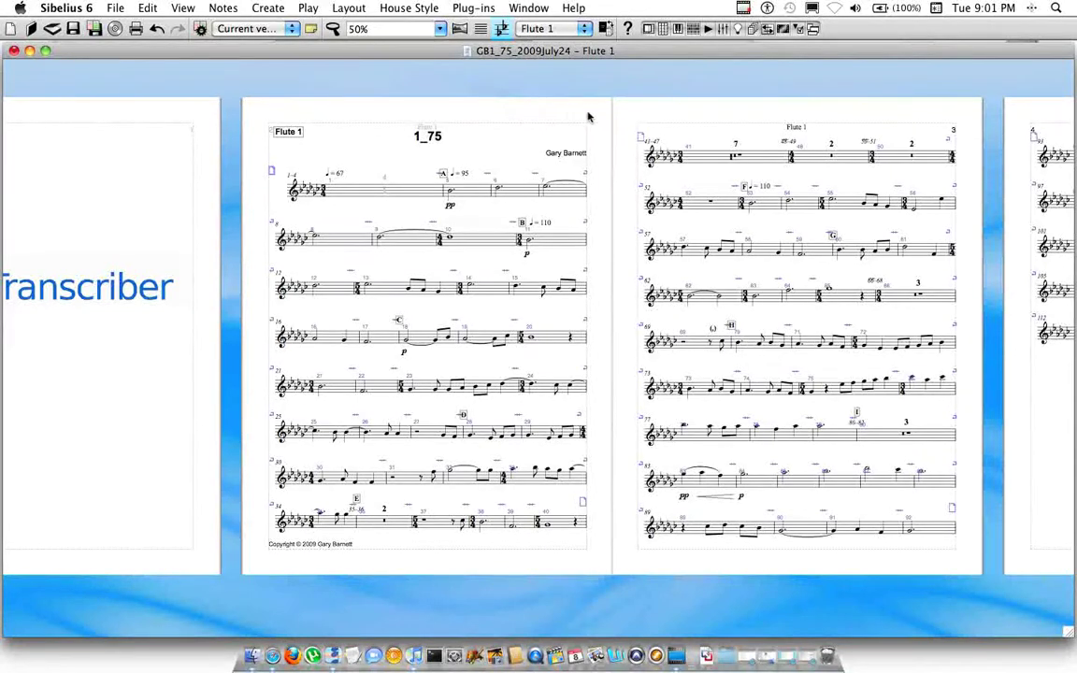
drag(642, 113, 455, 110)
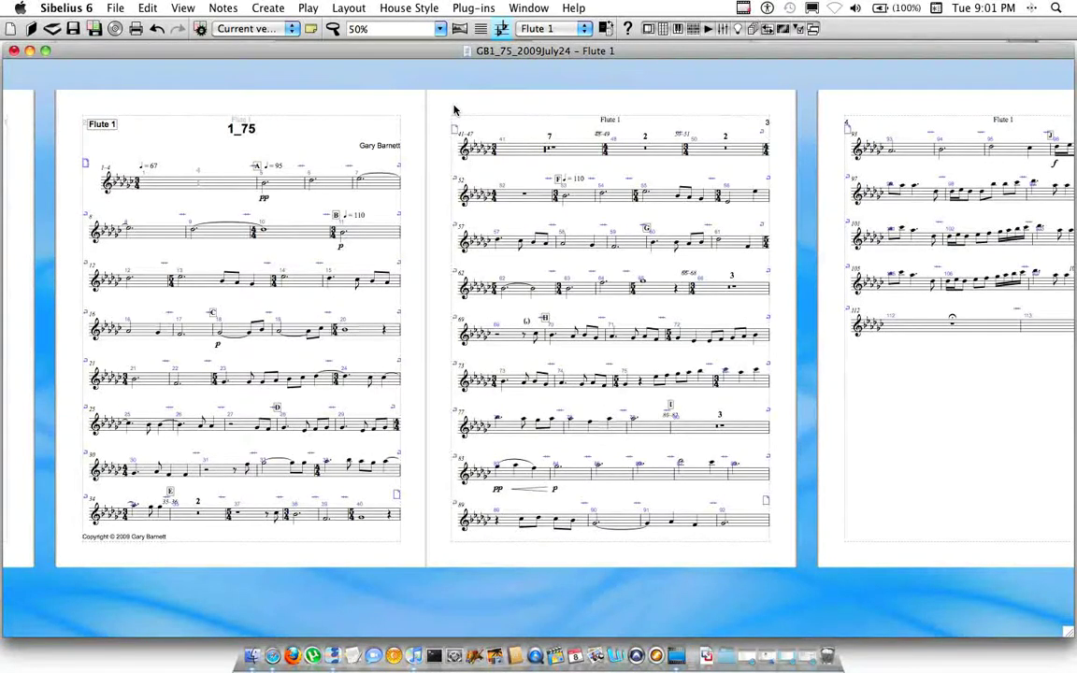
drag(454, 105, 367, 91)
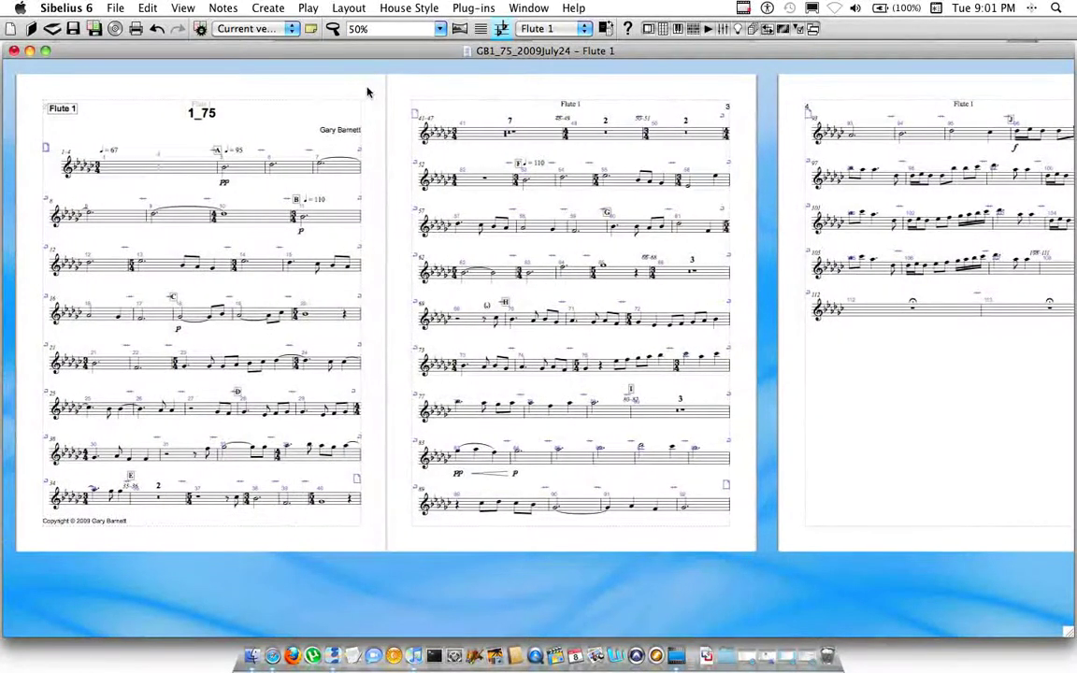
scroll(367, 92, up, 1)
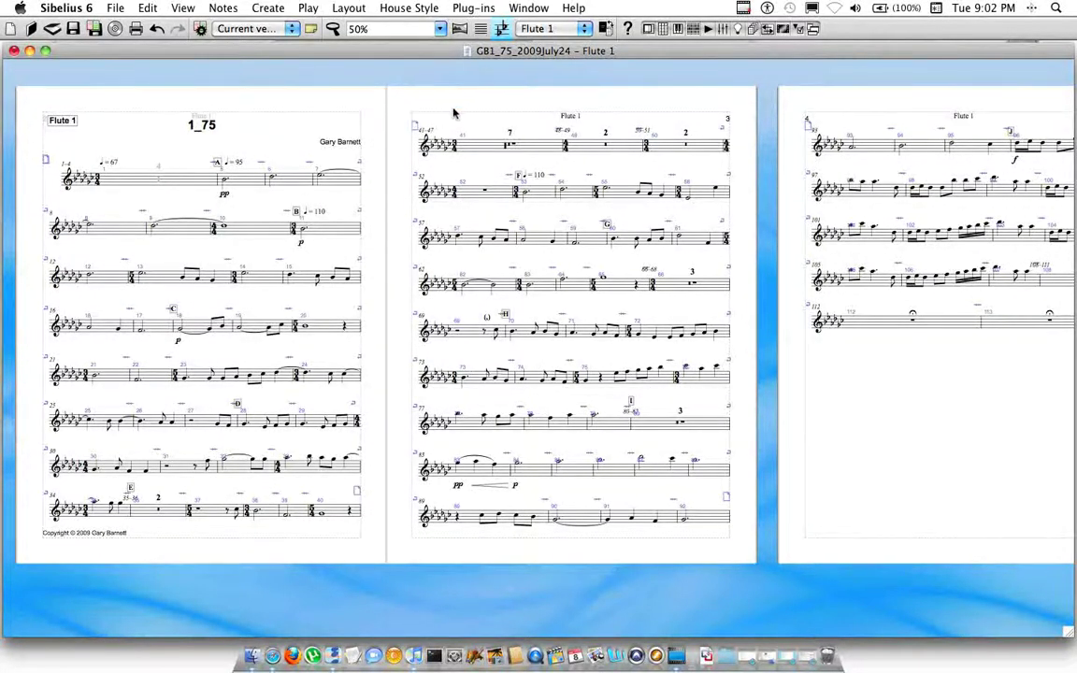
Select all of the Flute 1 part and run Plug-ins > FinishedPlugins > Format Based on Pages
key(super+a)
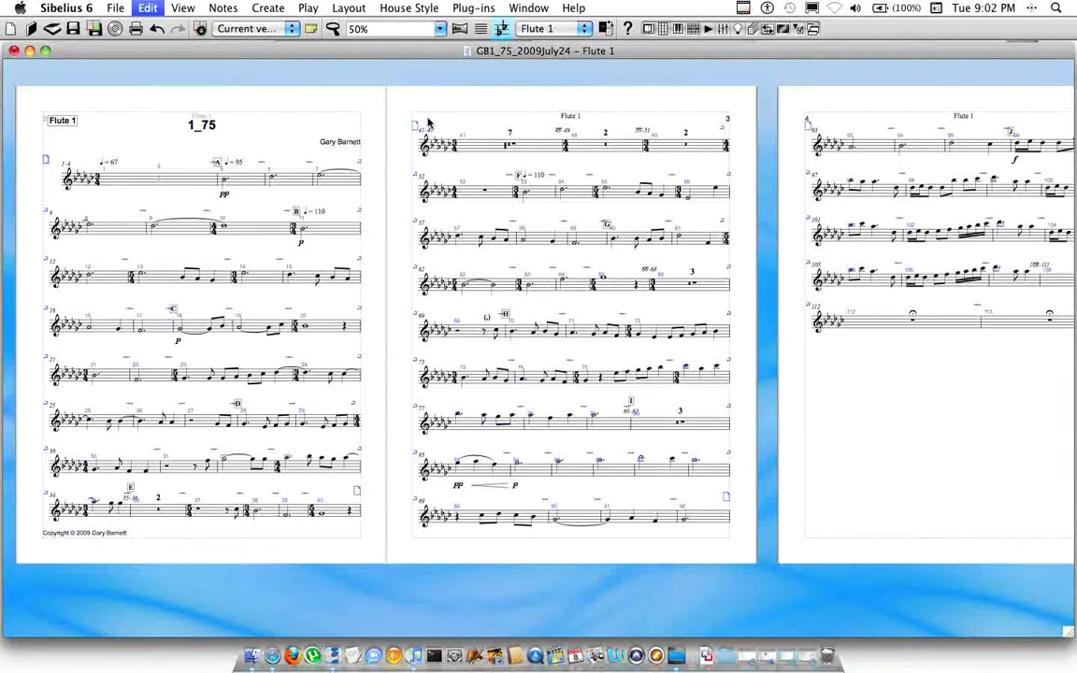
click(473, 7)
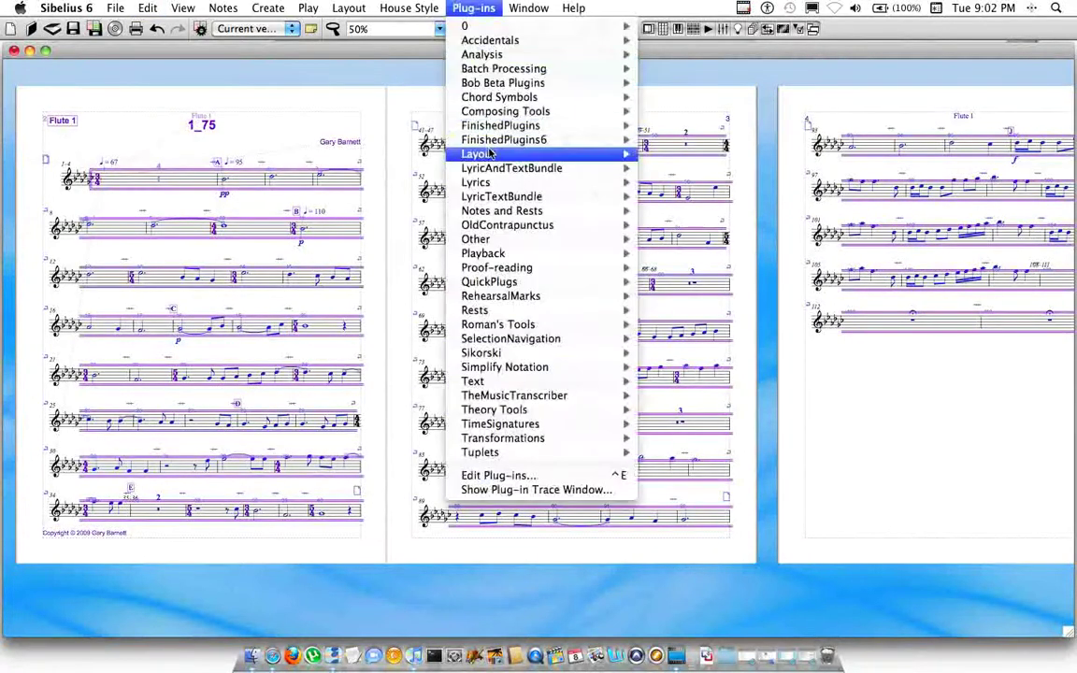
mouse_move(503, 114)
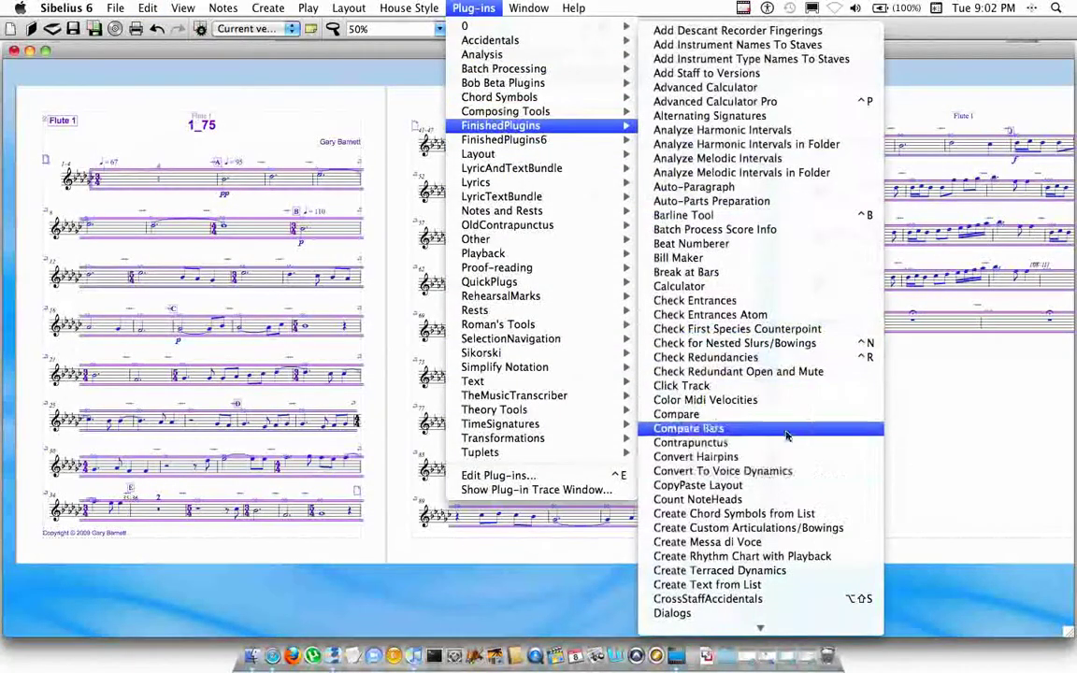
scroll(806, 613, down, 10)
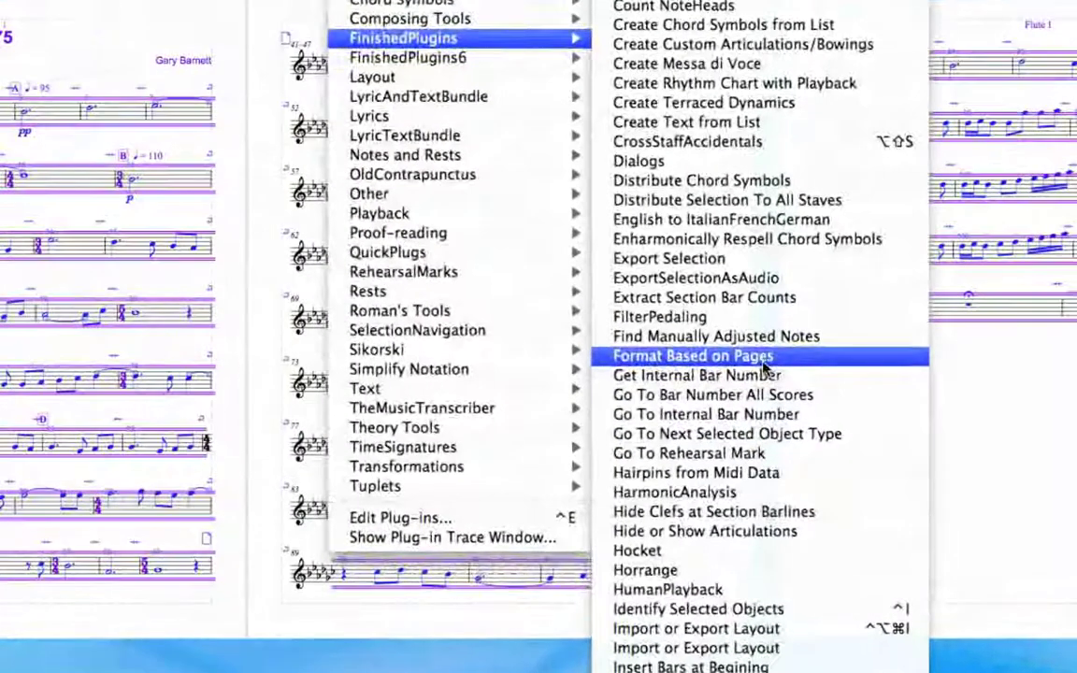
click(762, 359)
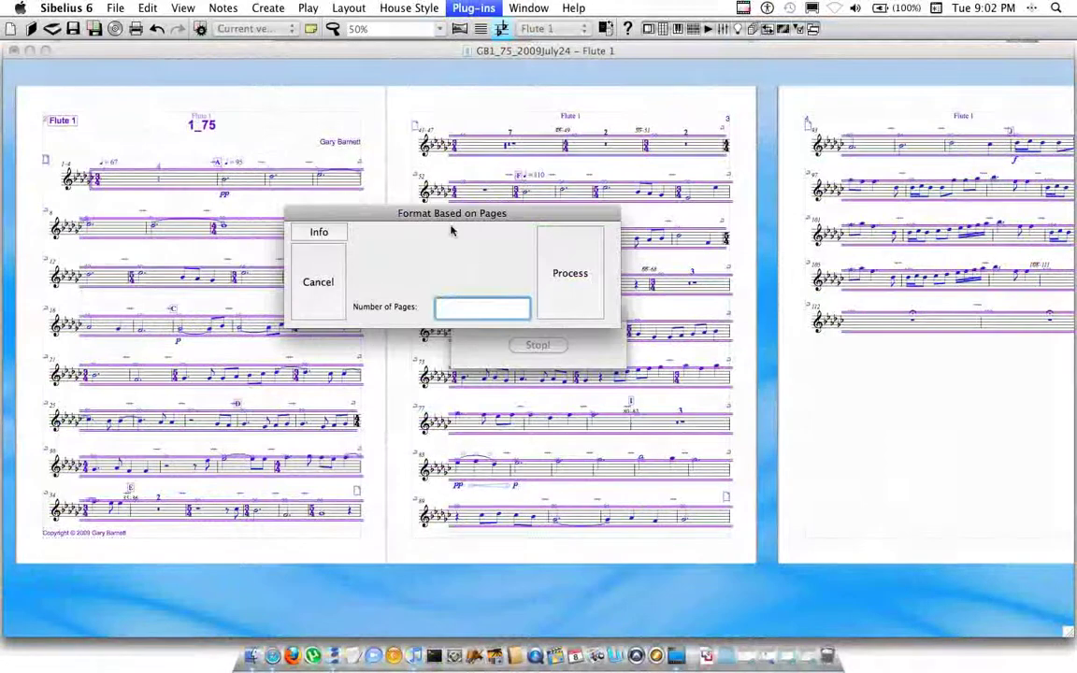
Enter 2 as the Number of Pages and process the Flute 1 part
drag(493, 211, 613, 213)
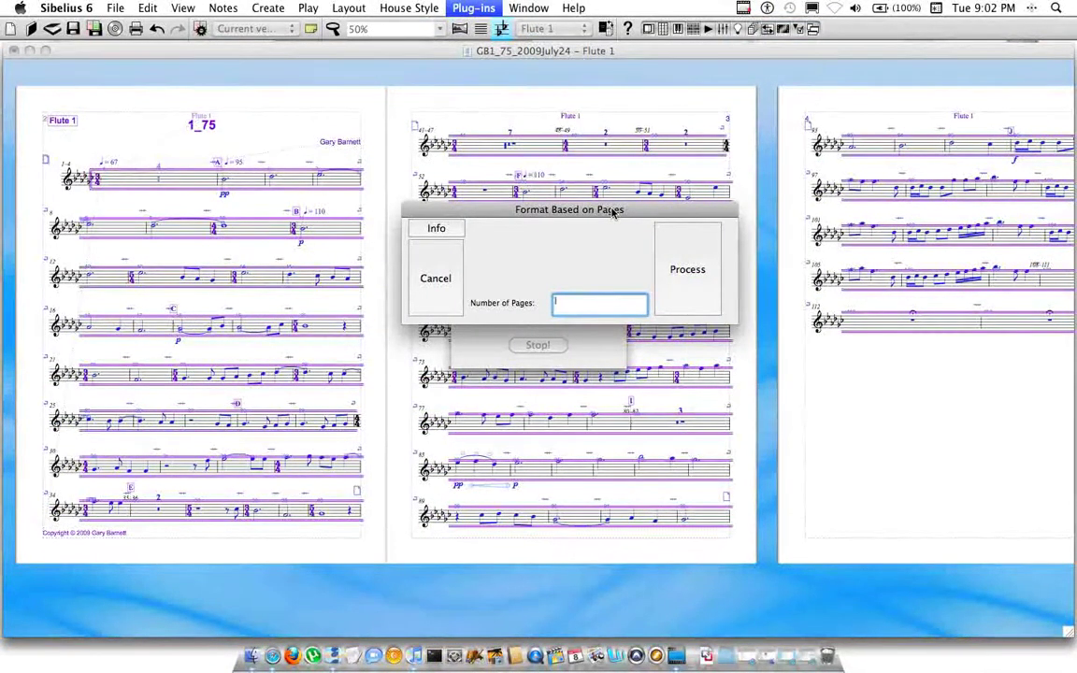
text(2)
click(685, 269)
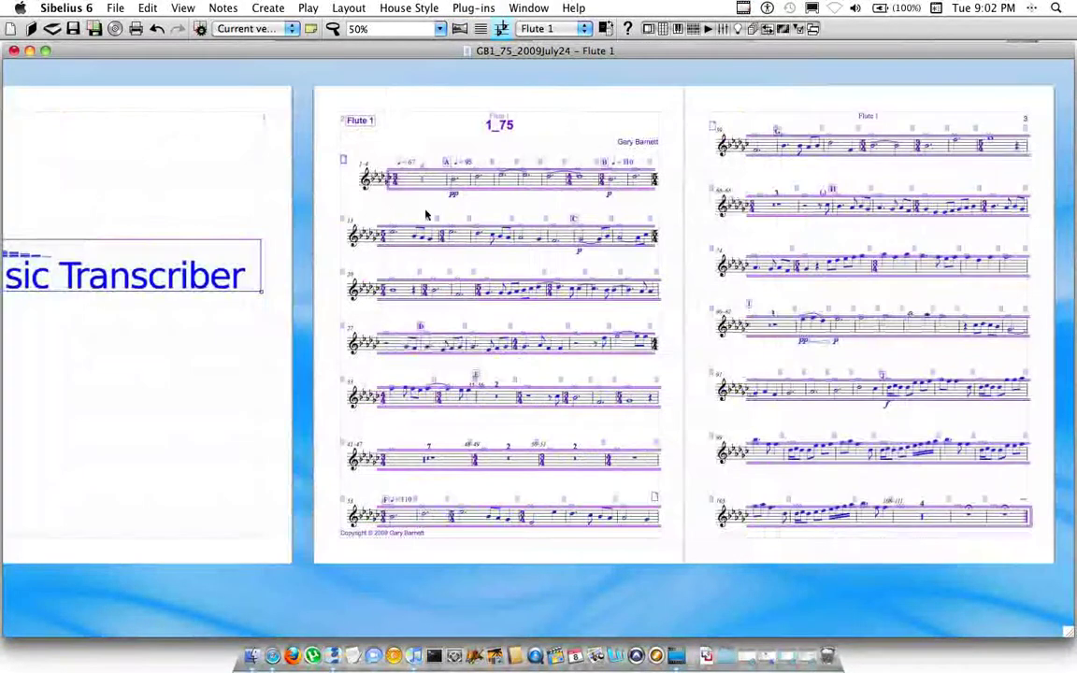
Scroll back to the first page and select the 1_75 title text
scroll(730, 229, right, 5)
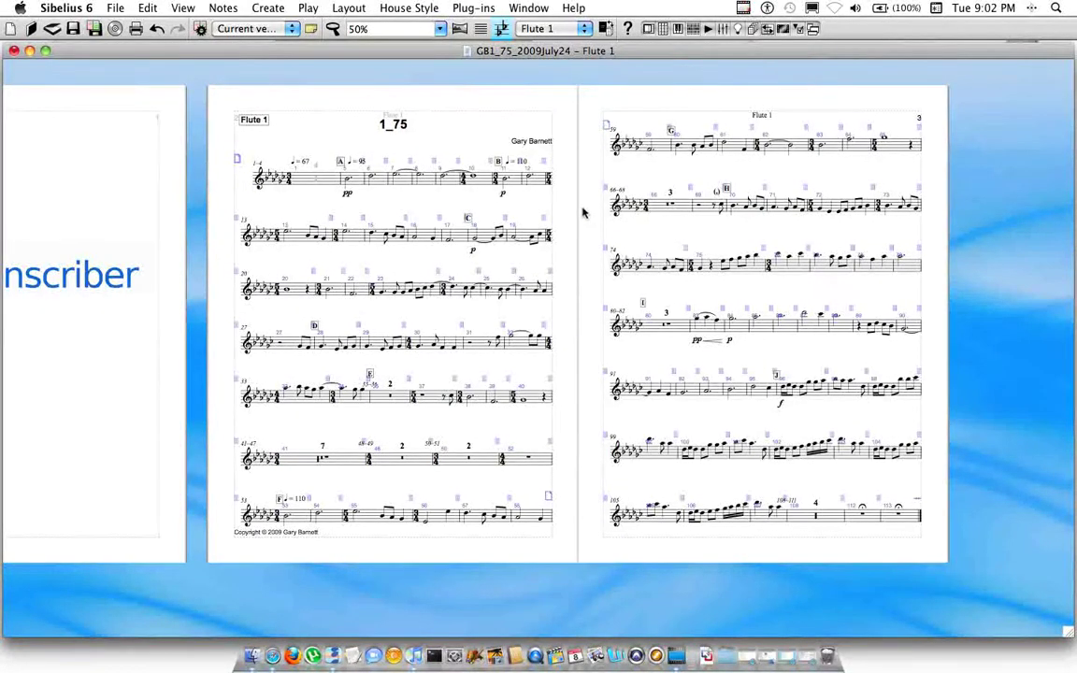
scroll(491, 138, left, 3)
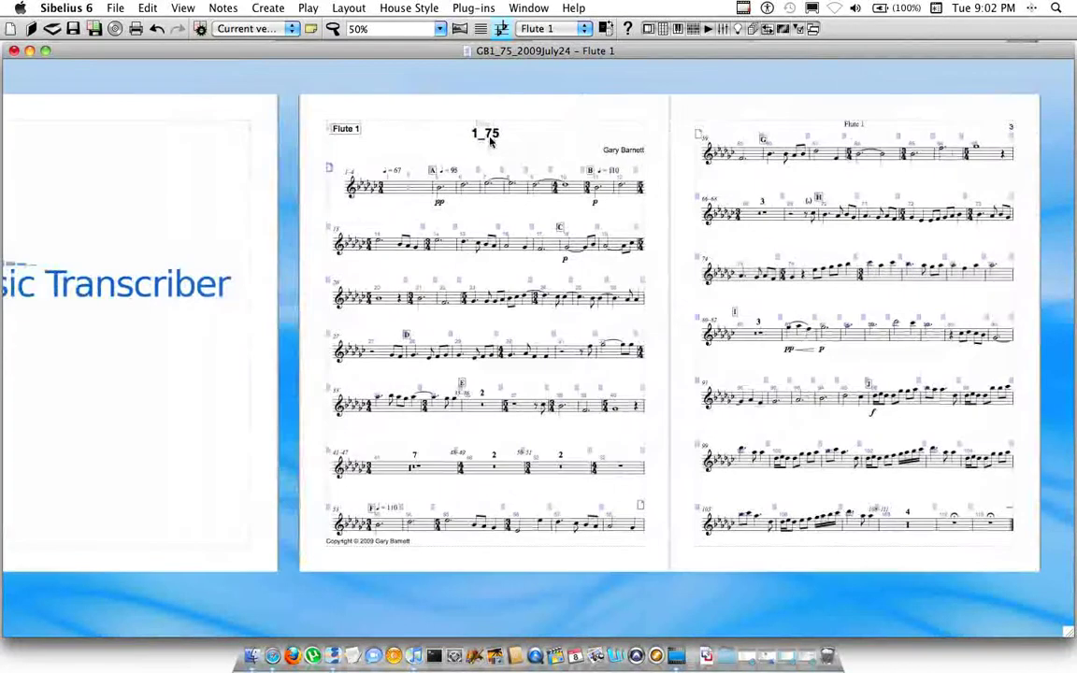
click(484, 136)
double_click(485, 135)
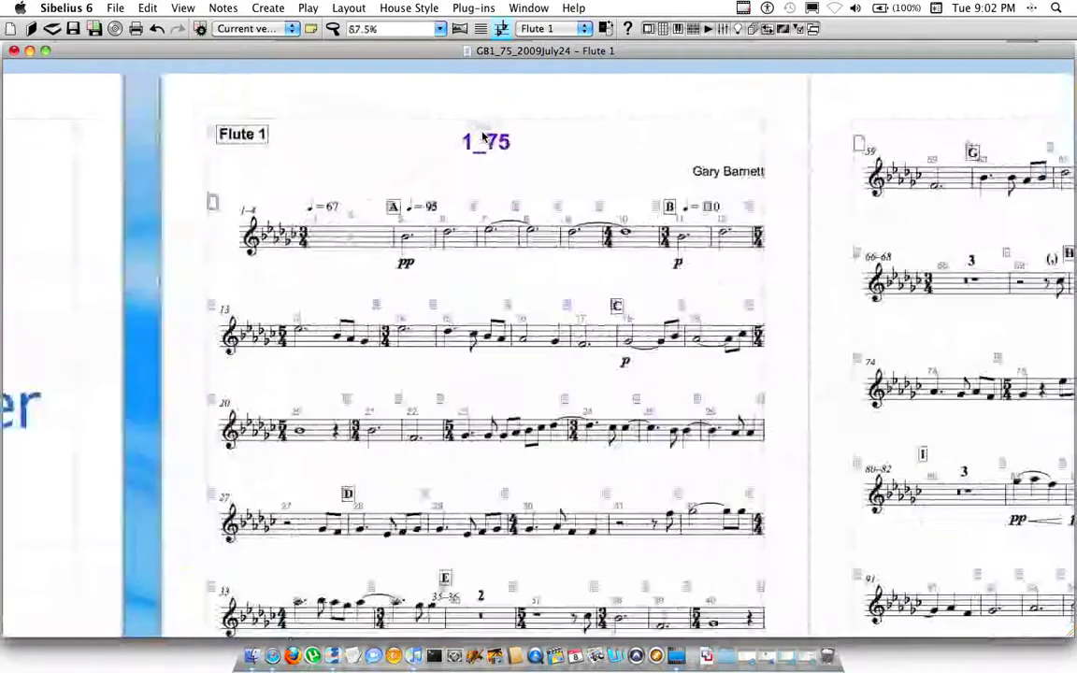
key(Return)
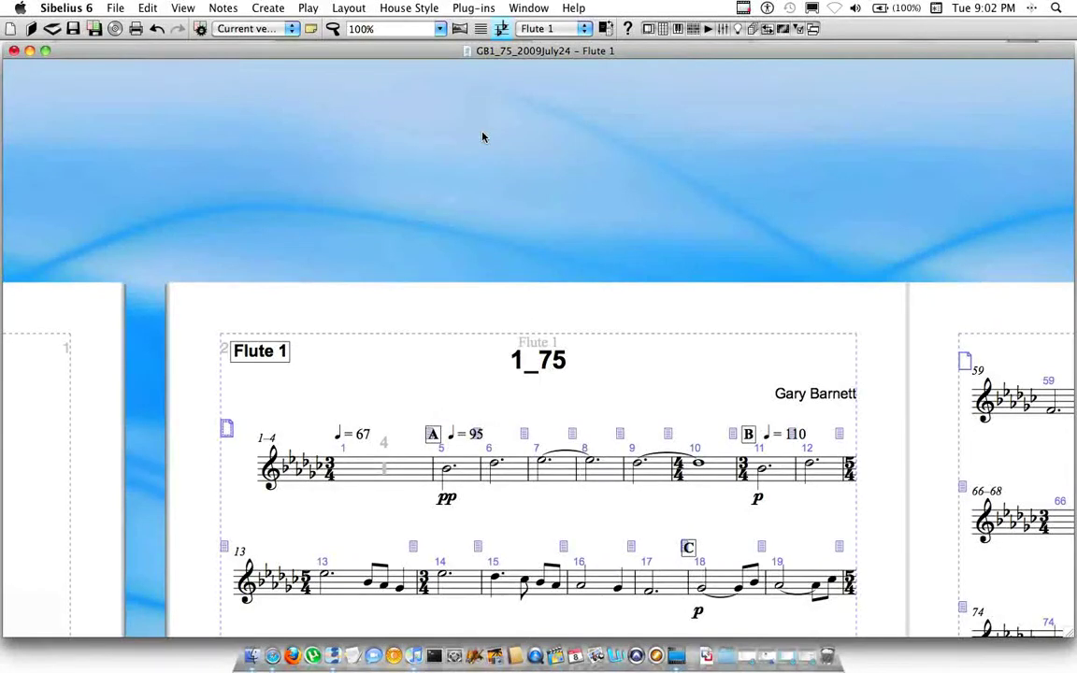
text(http)
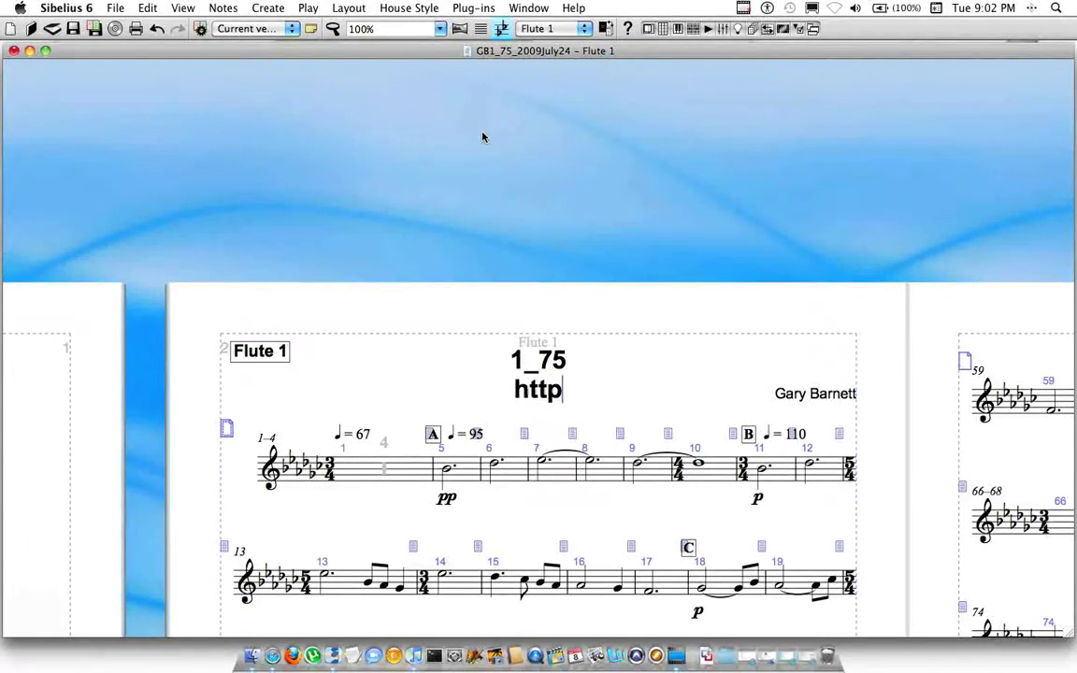
text(://ww.)
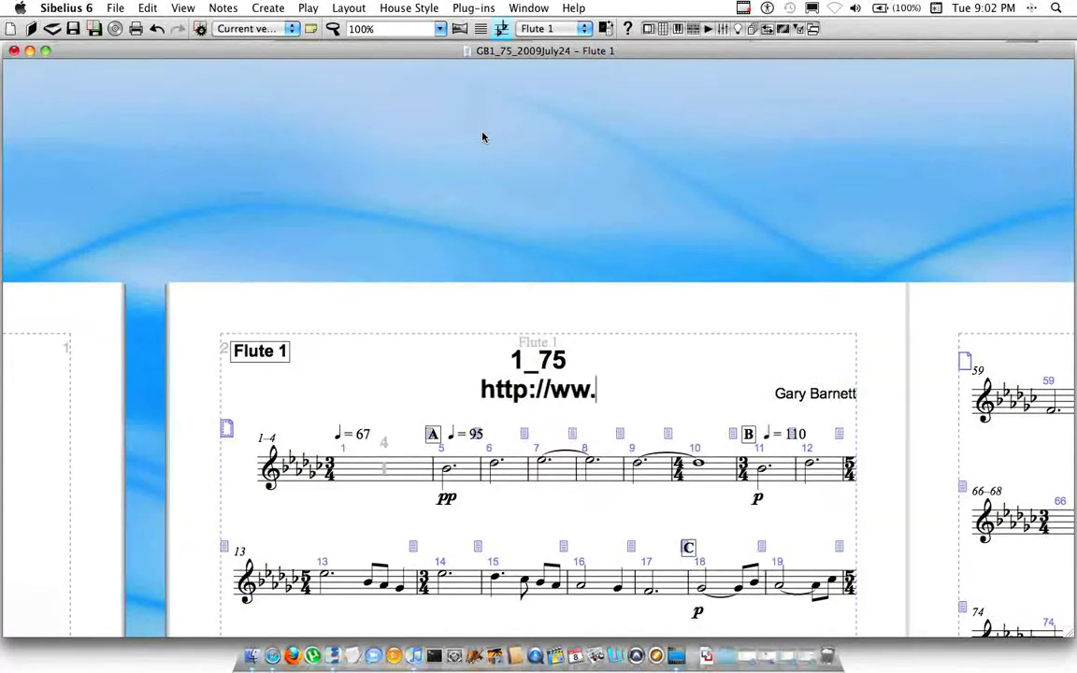
key(BackSpace)
text(w.themusc)
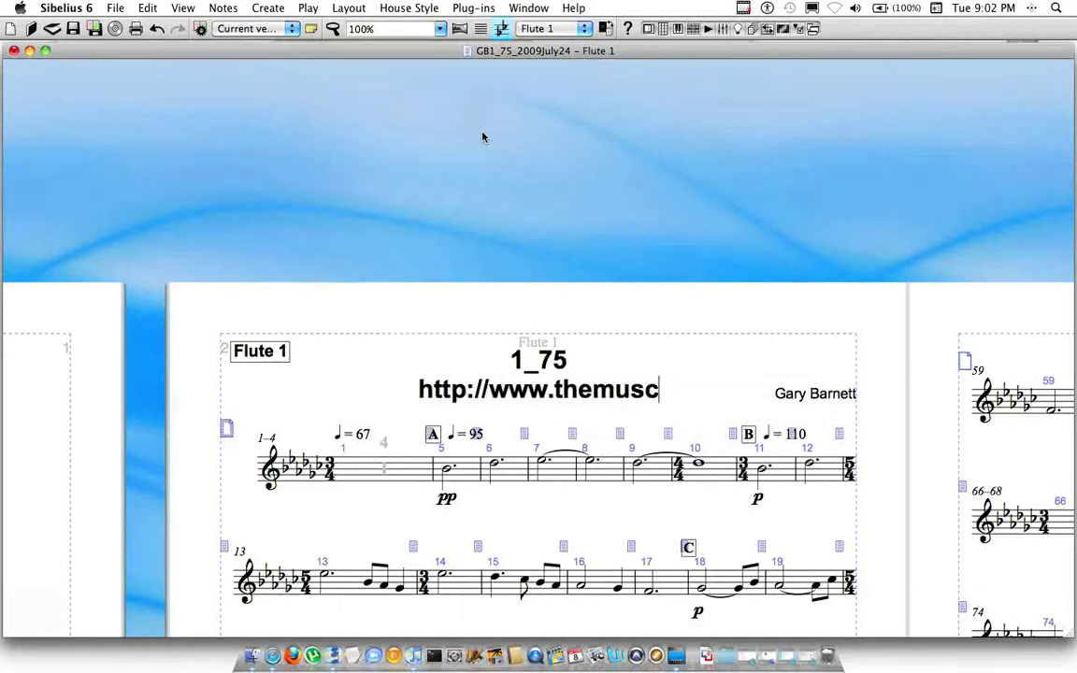
key(BackSpace)
text(ictranscriber.)
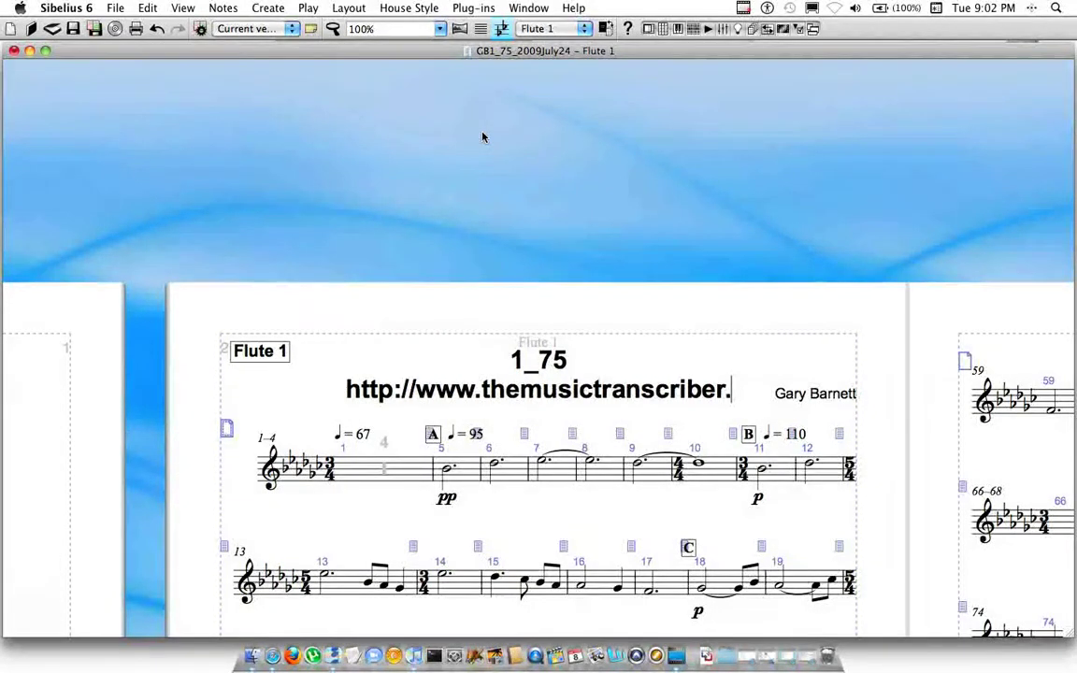
text(com)
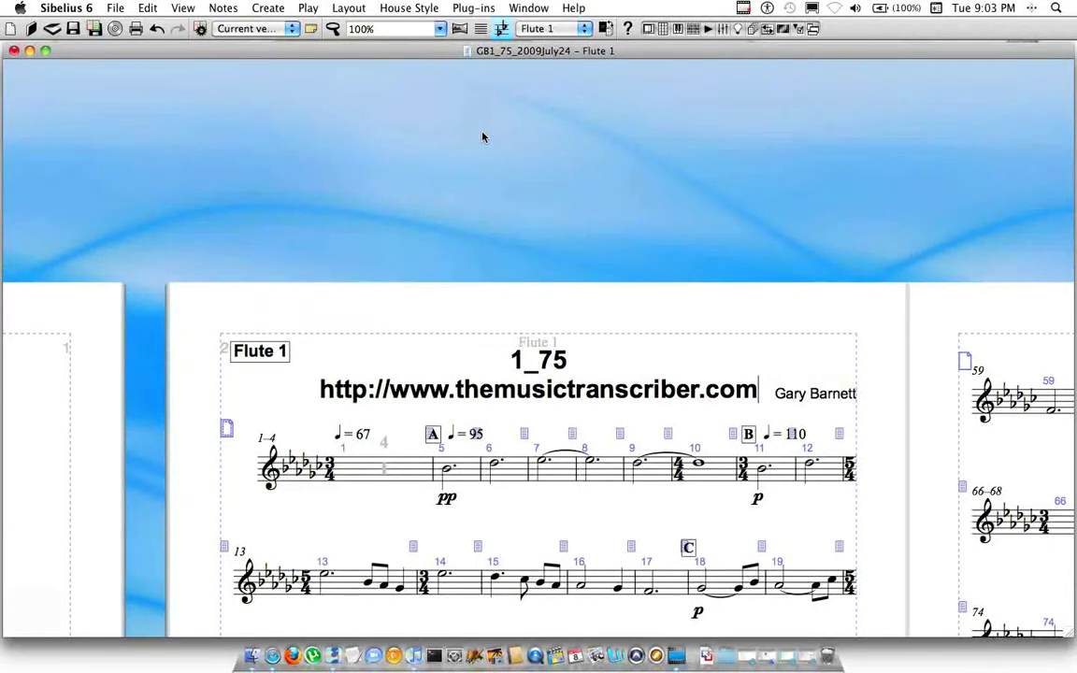
text(/plugin)
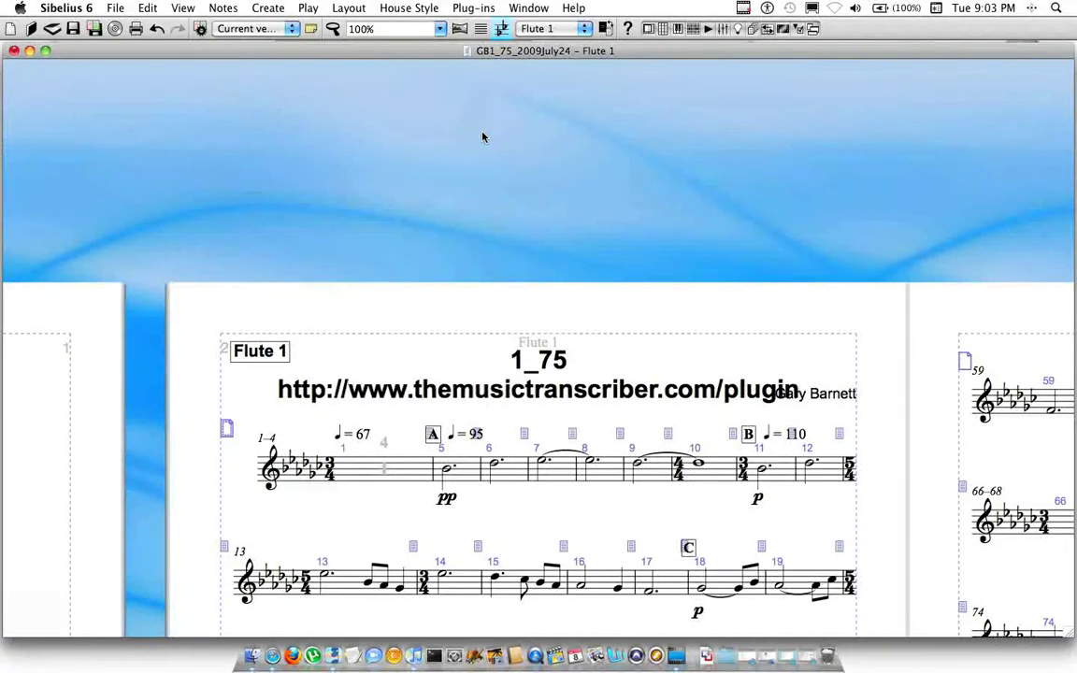
text(-store)
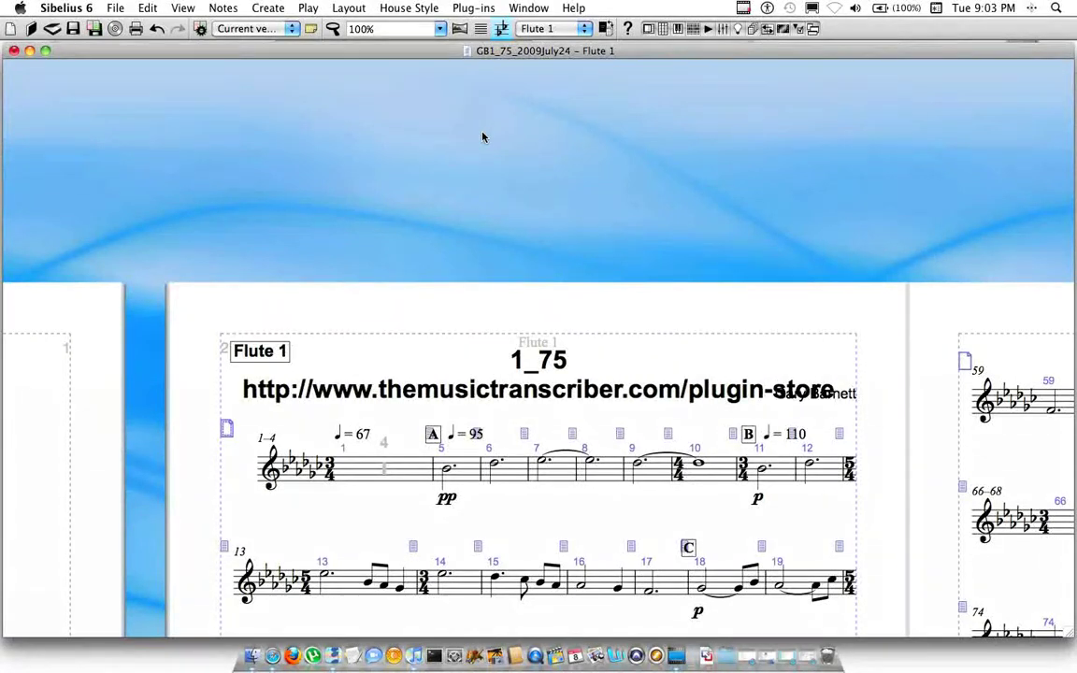
key(Escape)
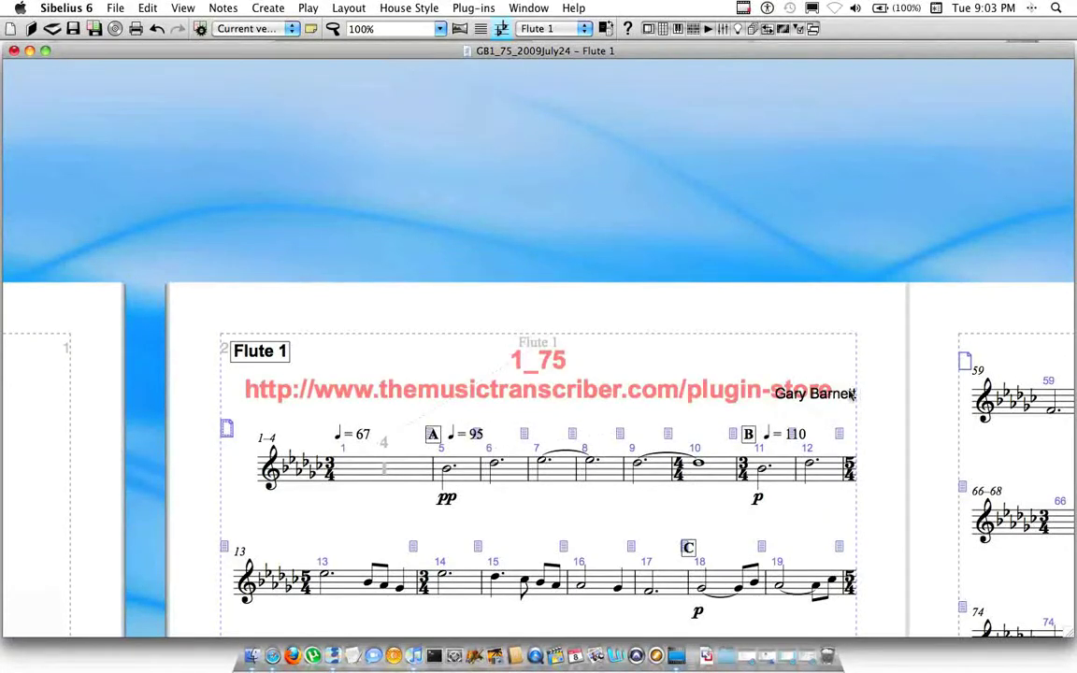
Move the composer credit below the web address and drag the first system down
drag(862, 394, 860, 412)
key(Escape)
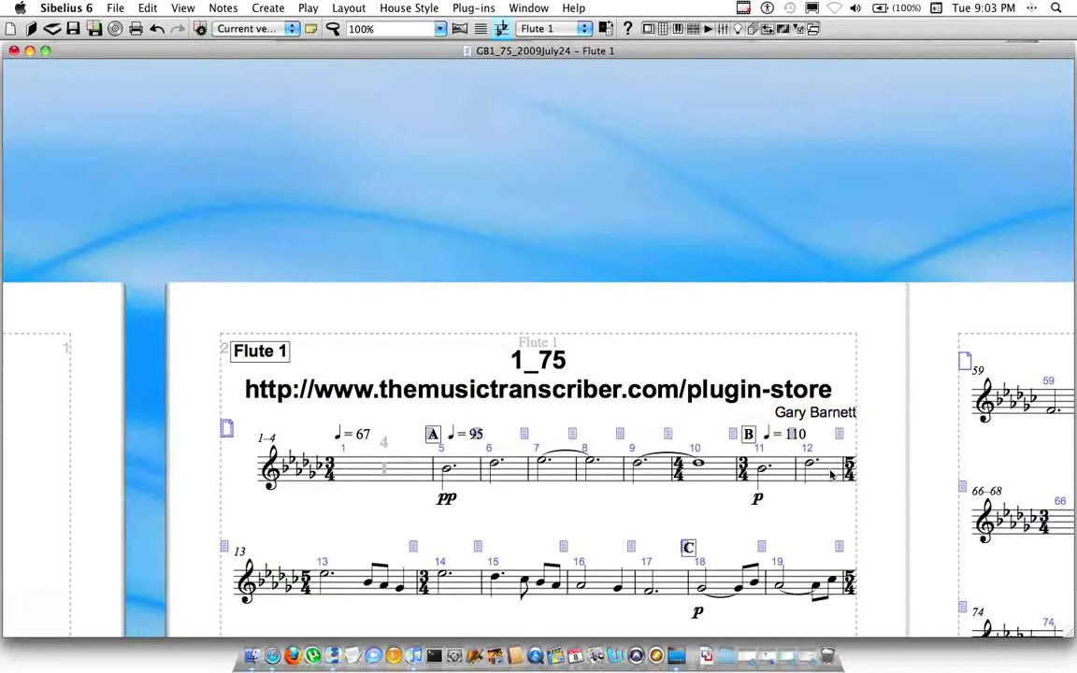
drag(813, 464, 817, 480)
Deselect the lowered first system and zoom out to fit both full pages
key(Escape)
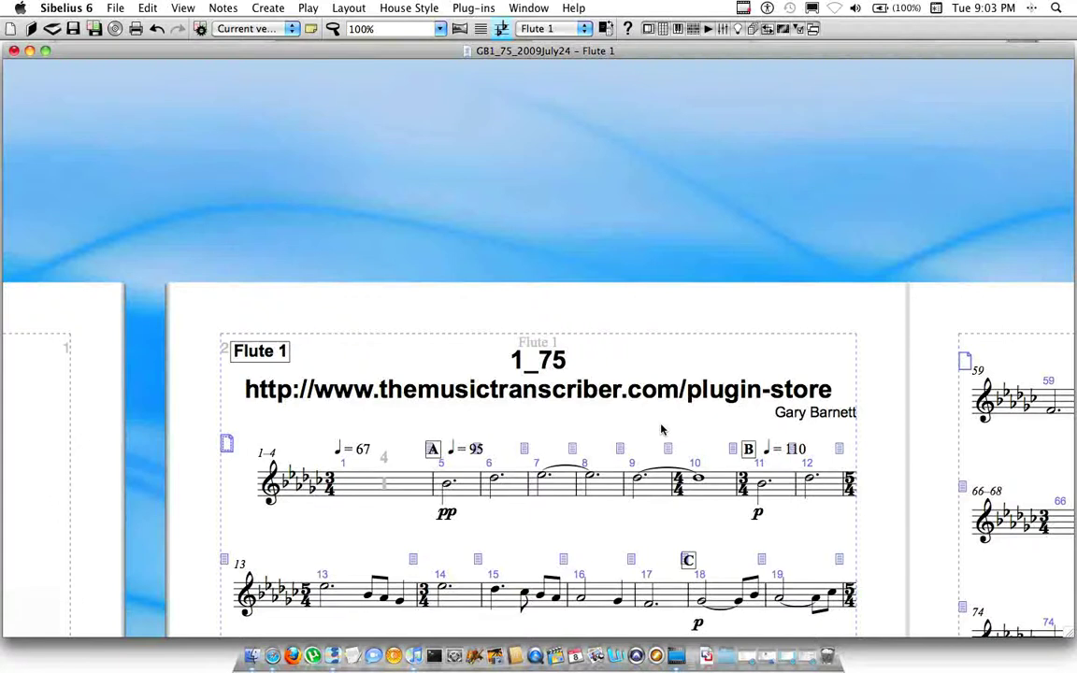
key(super+shift+minus)
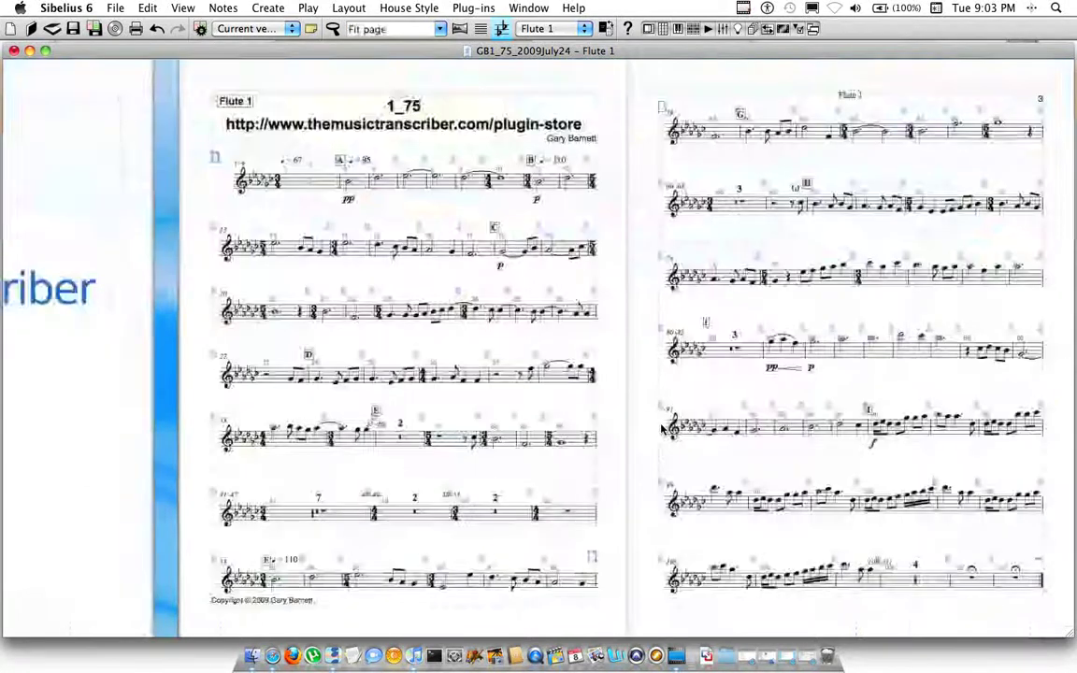